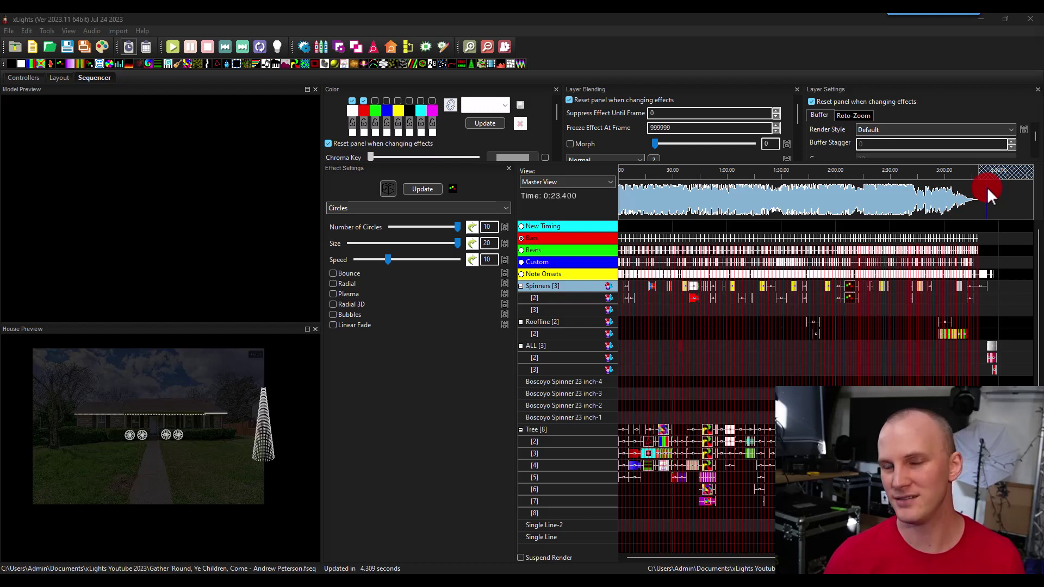
# Bring xLights forward and show the Controllers tab listing the Kulp K8 and F48 DDP controllers
pyautogui.click(178, 18)
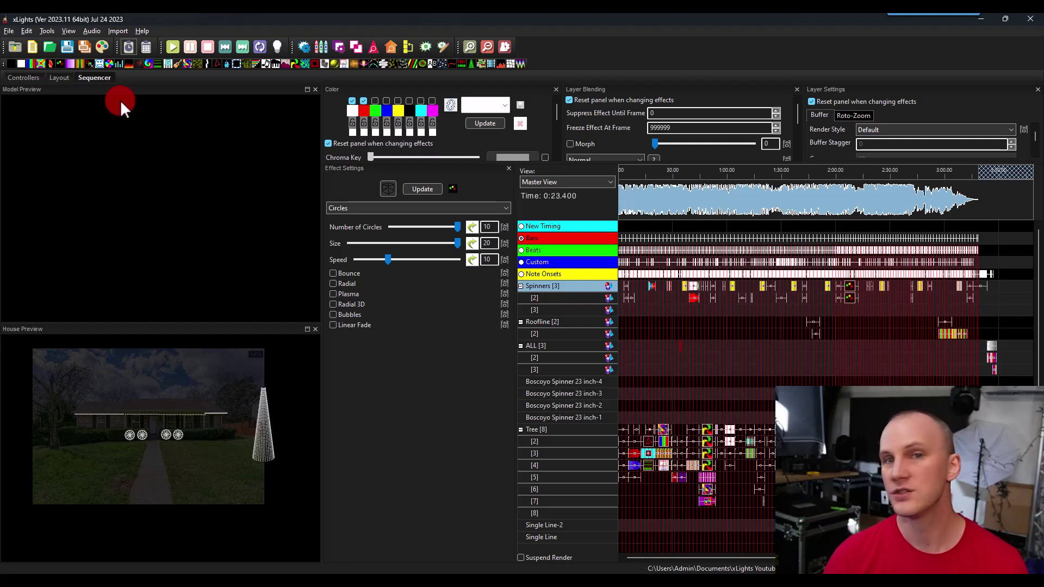
pyautogui.click(22, 78)
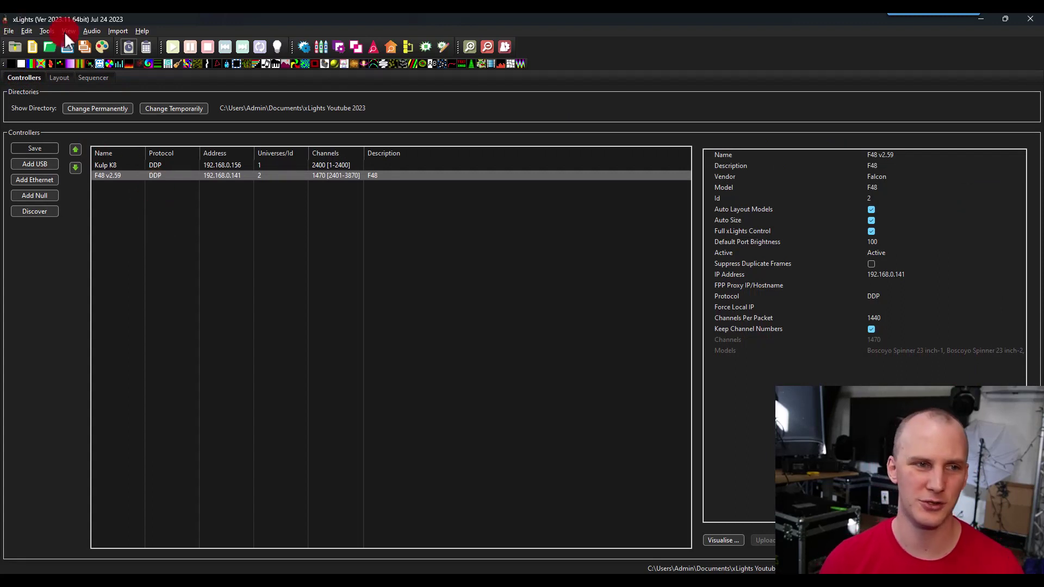
pyautogui.click(46, 31)
# Launch FPP Connect and let it discover the FPP 5.5 player at 192.168.0.231
pyautogui.click(71, 119)
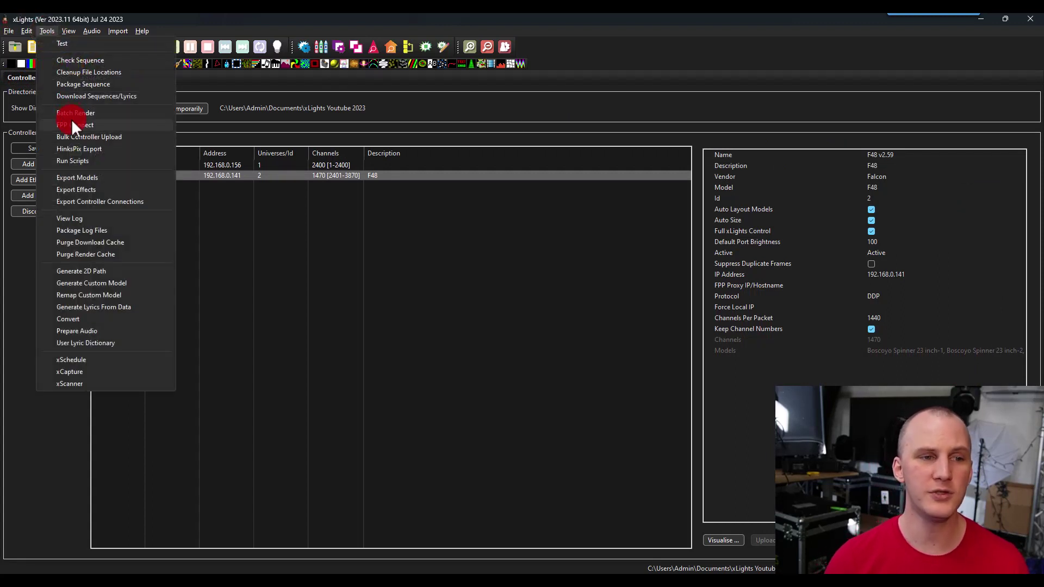
pyautogui.click(516, 297)
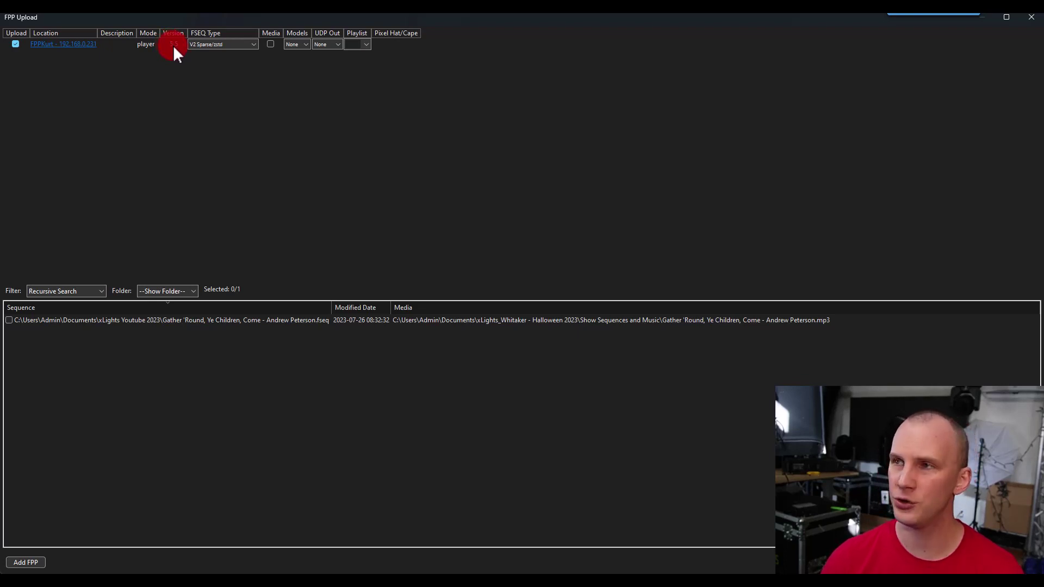
pyautogui.click(26, 563)
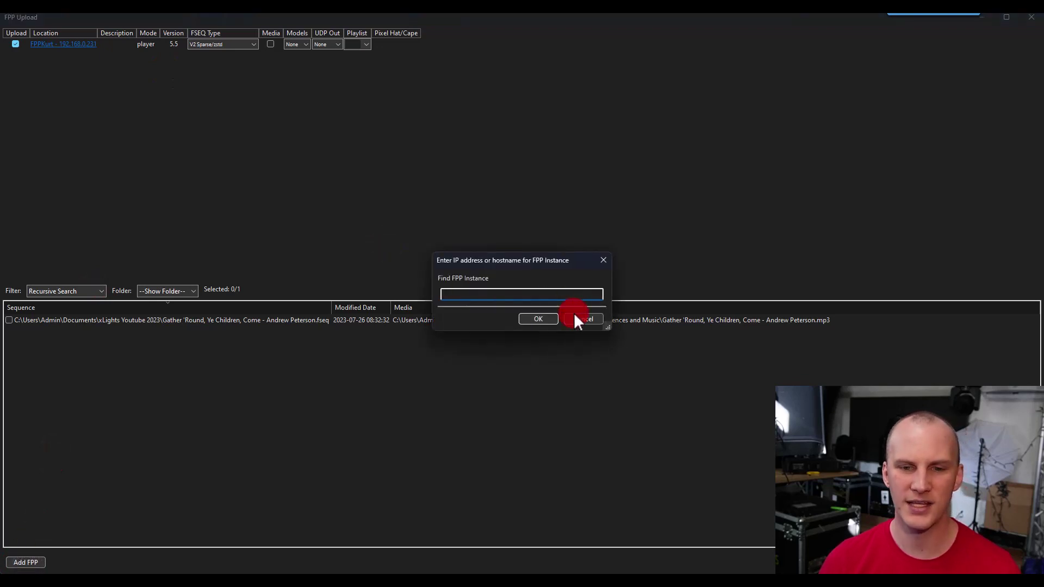
pyautogui.click(578, 319)
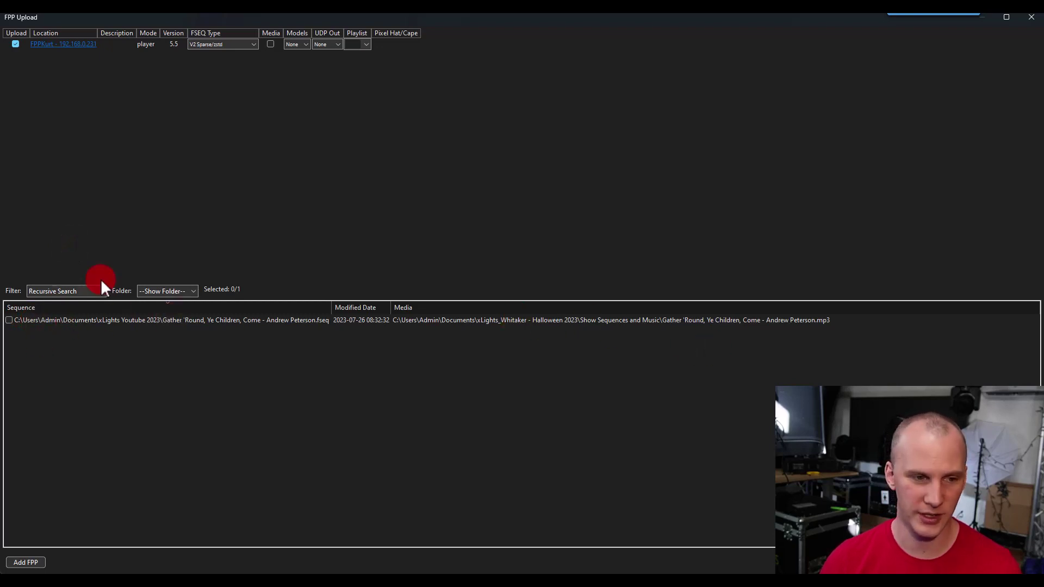
# Tick the Gather 'Round, Ye Children, Come sequence for upload, leaving folder and filter unchanged
pyautogui.click(141, 292)
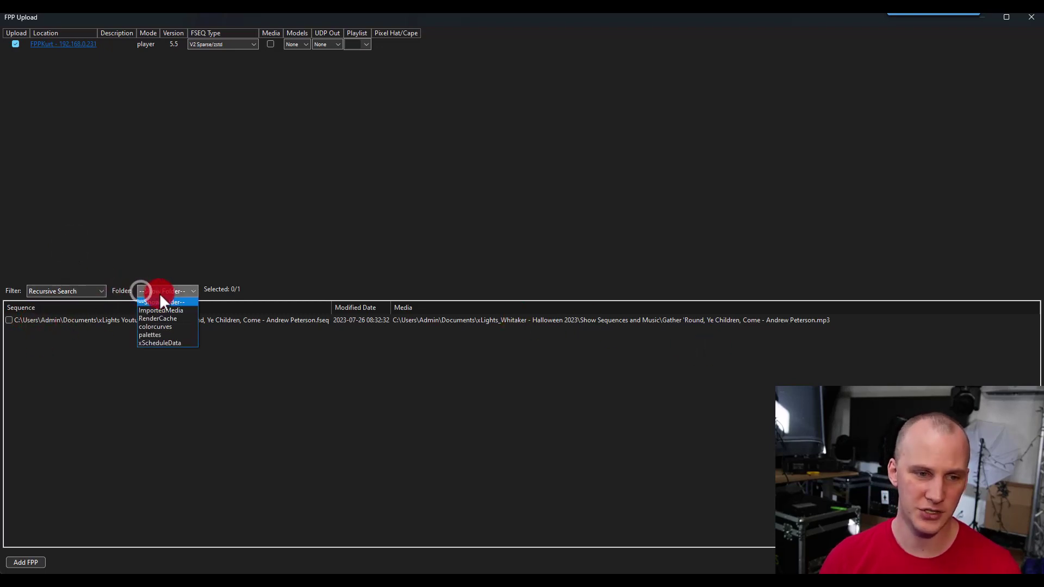
pyautogui.click(161, 301)
pyautogui.click(86, 291)
pyautogui.click(87, 290)
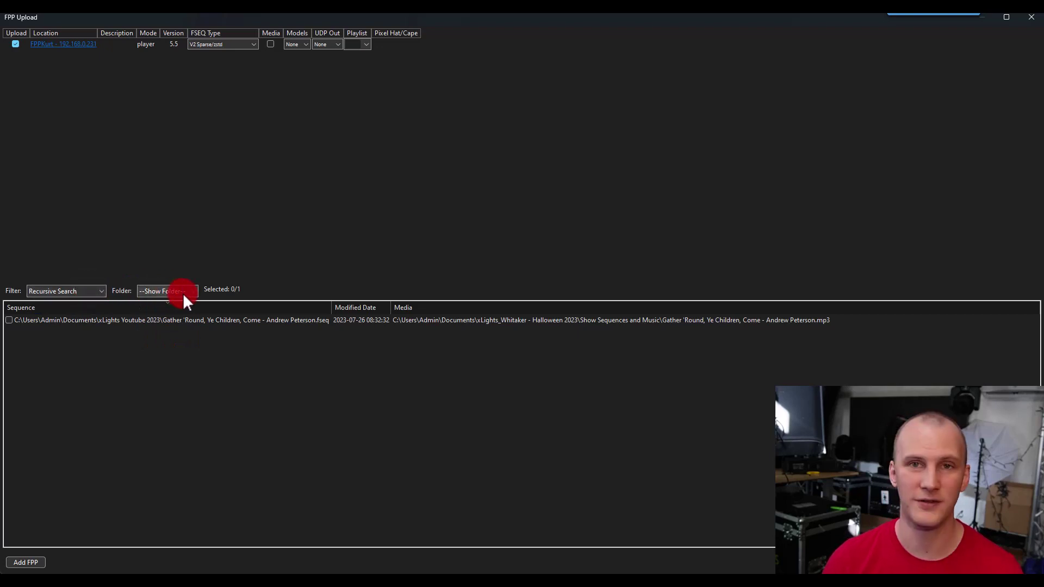
pyautogui.click(10, 321)
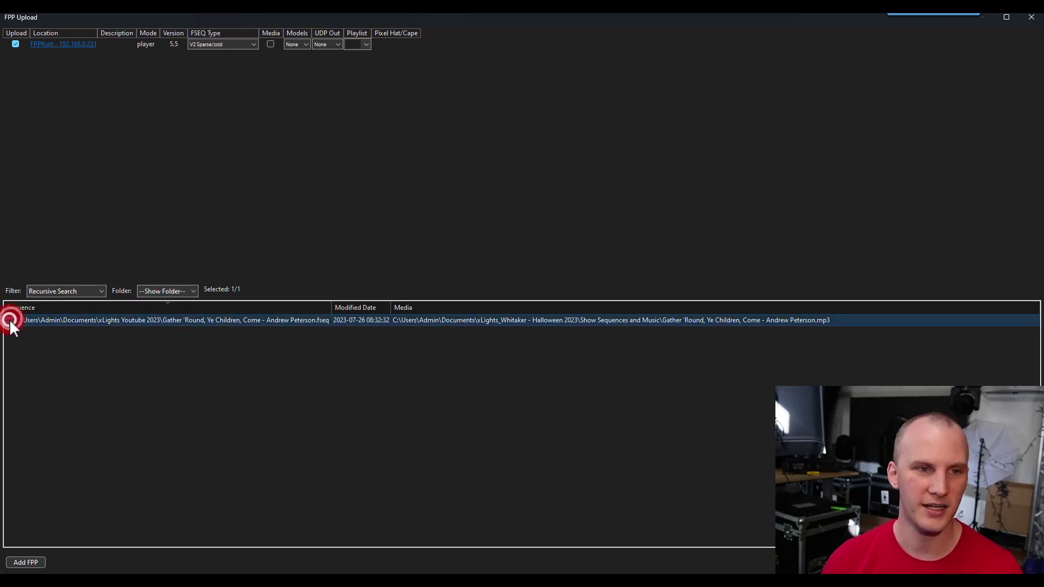
pyautogui.click(132, 97)
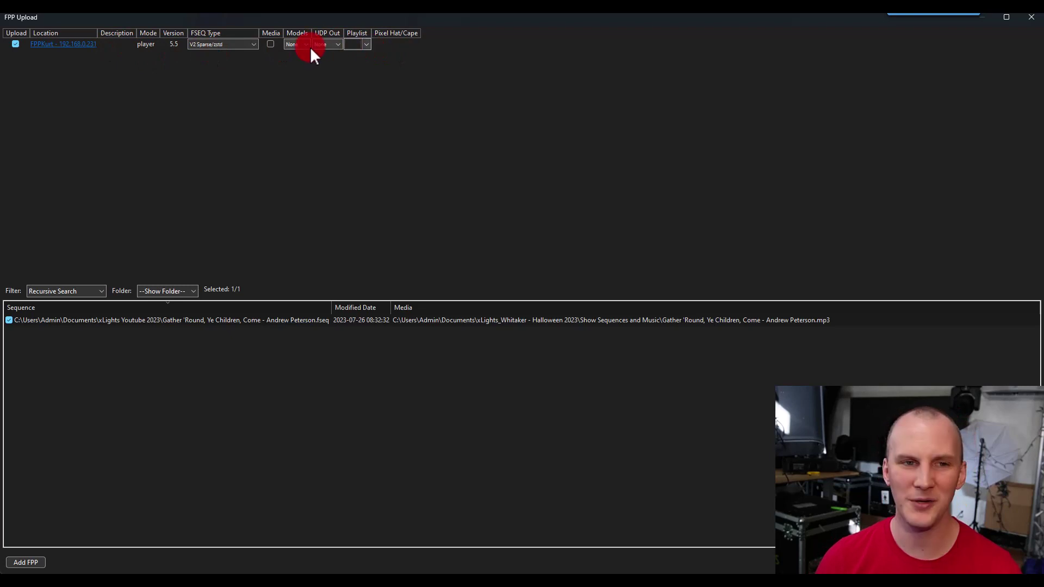
# Tick Media for the FPP player row, keeping UDP Out at None and no playlist
pyautogui.click(271, 44)
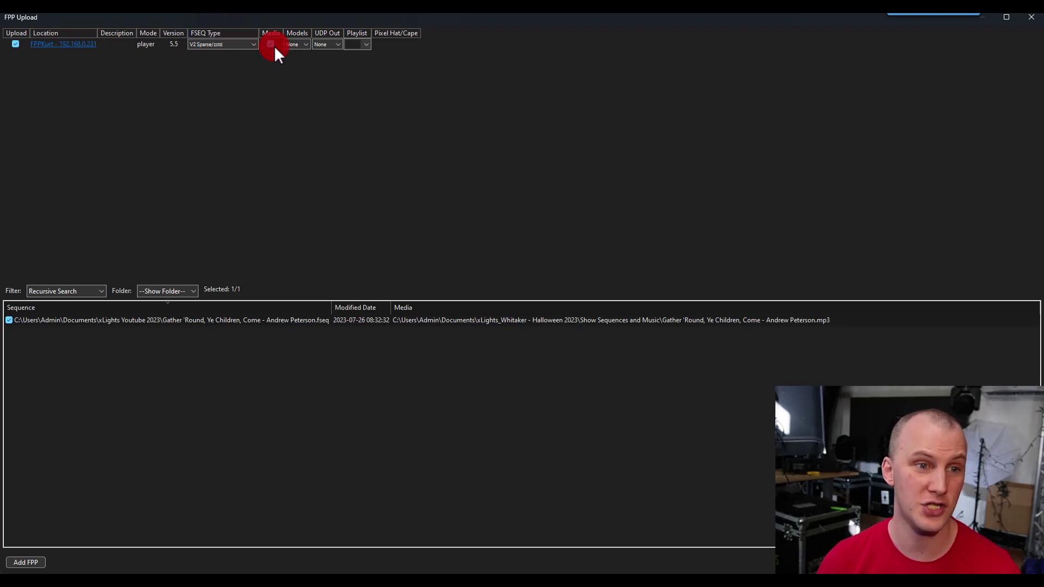
pyautogui.click(148, 46)
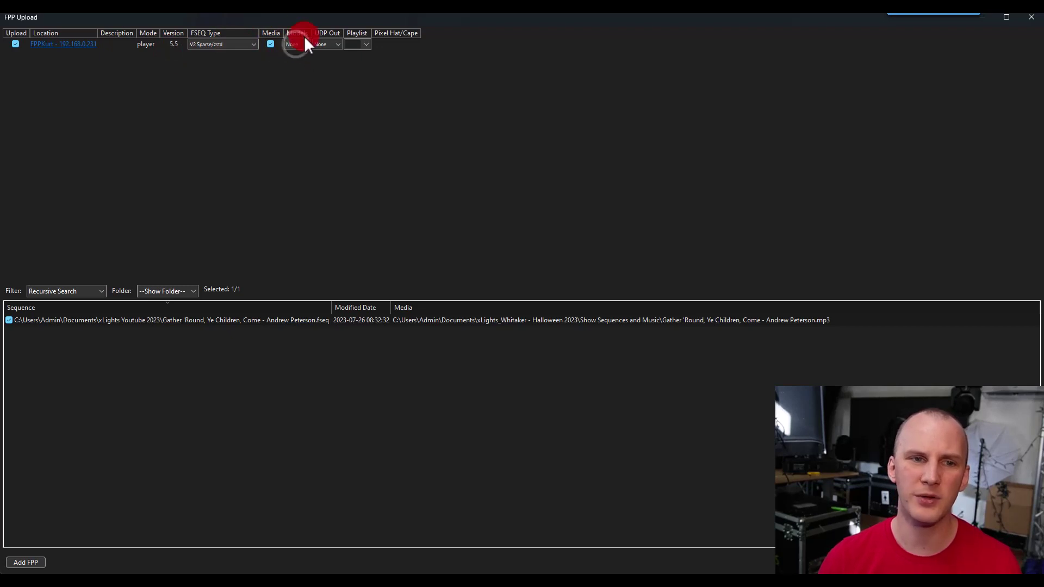
pyautogui.click(345, 47)
pyautogui.click(325, 46)
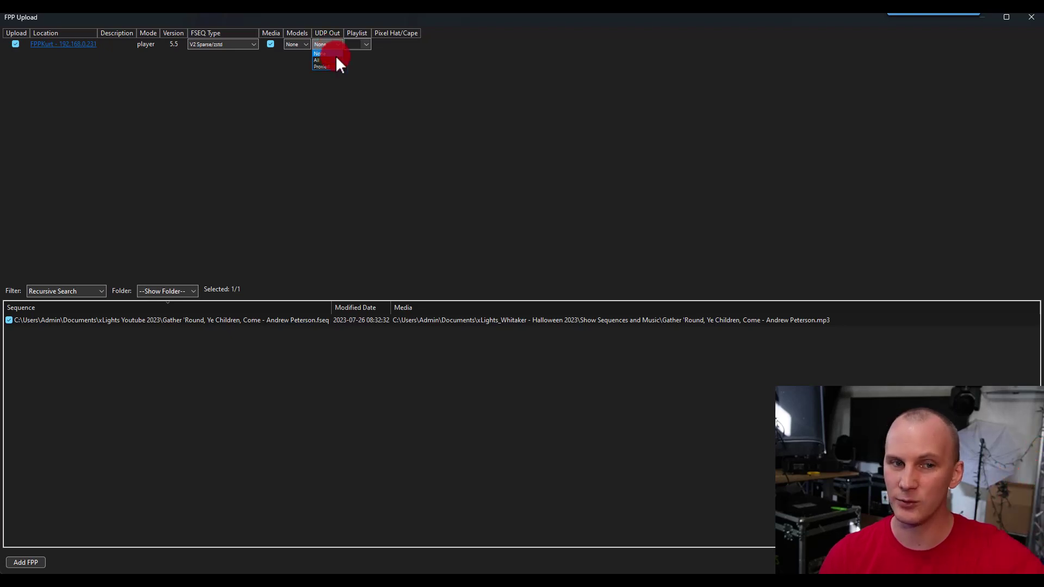
pyautogui.click(326, 54)
pyautogui.click(366, 45)
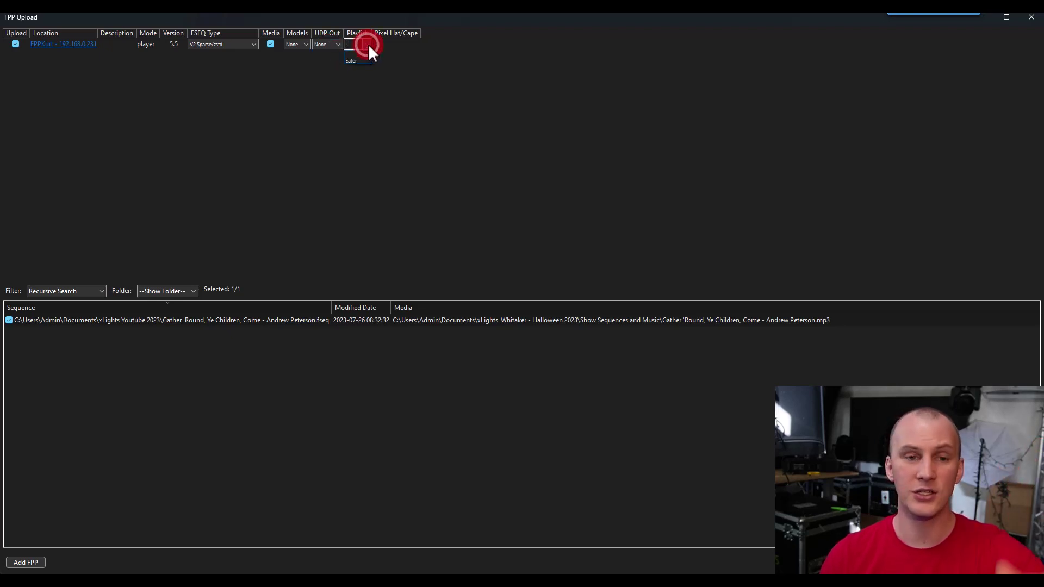
pyautogui.click(438, 50)
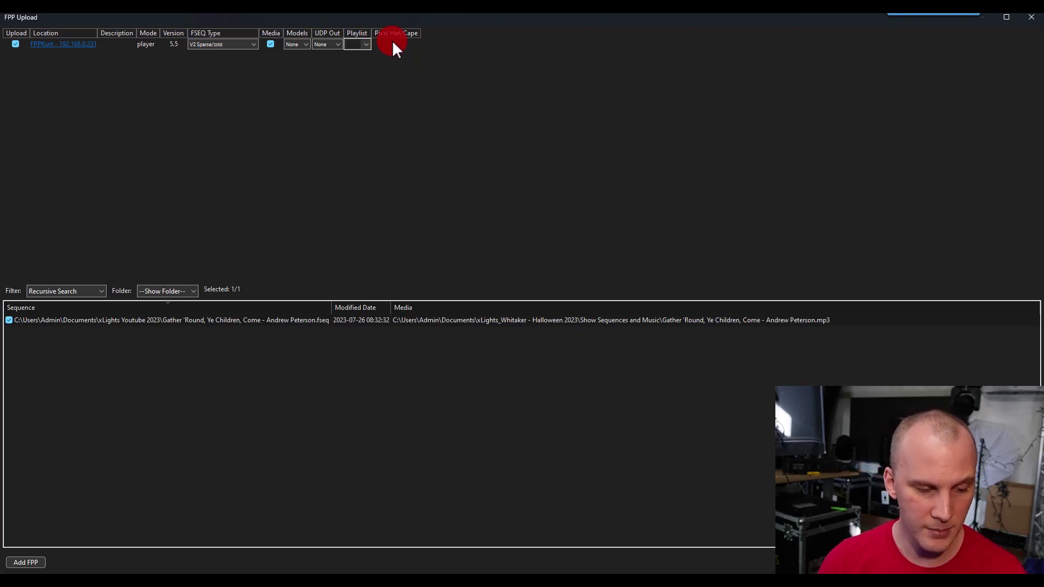
pyautogui.click(393, 47)
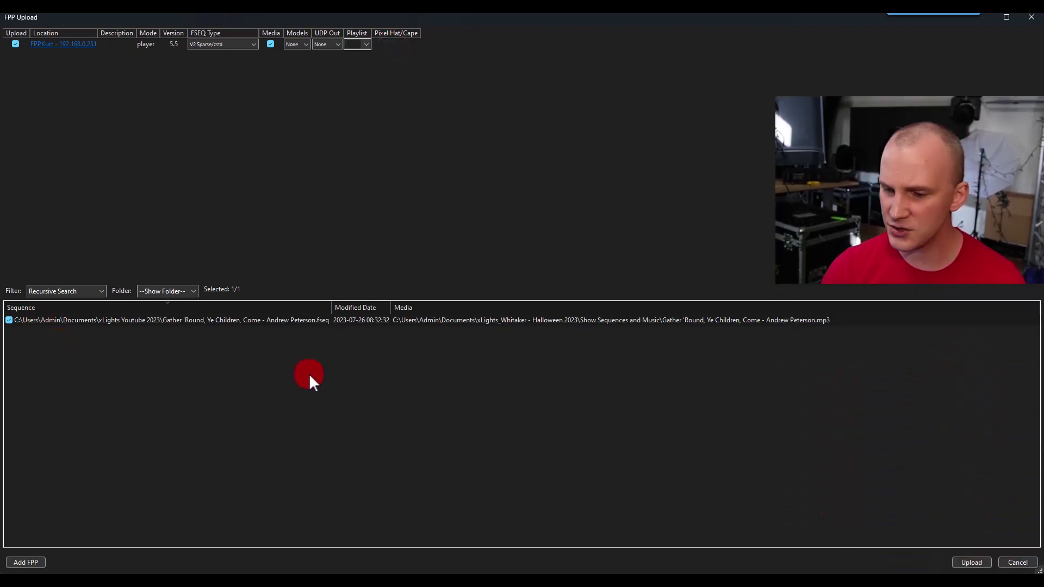
# Upload the Gather 'Round sequence and its mp3 to the FPP player at 192.168.0.231
pyautogui.click(963, 561)
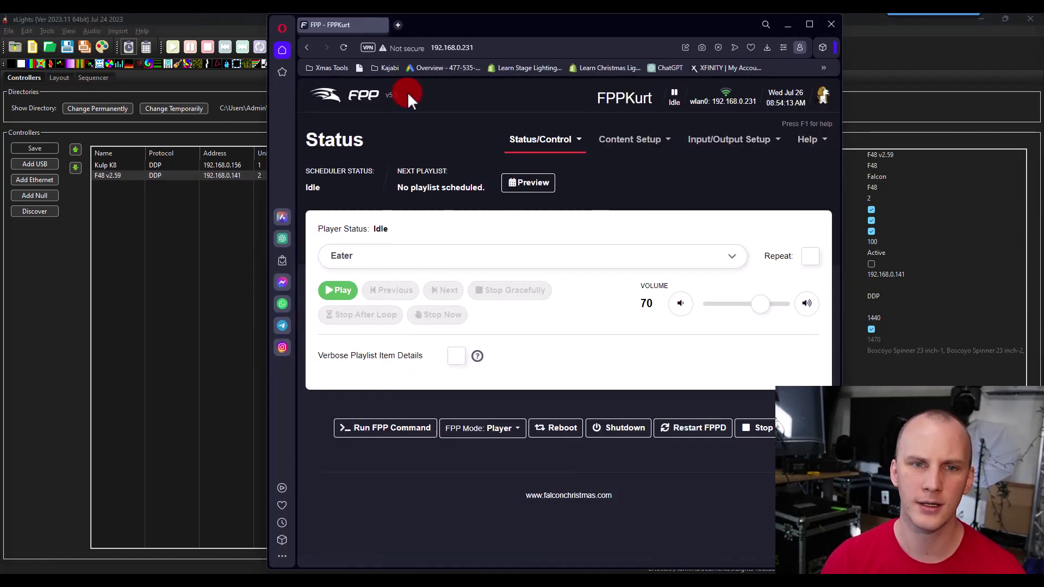
# Maximize the browser and choose Gather Round, Ye Children, Come - Andrew Peterson.fseq on FPP's Status page
pyautogui.doubleClick(429, 32)
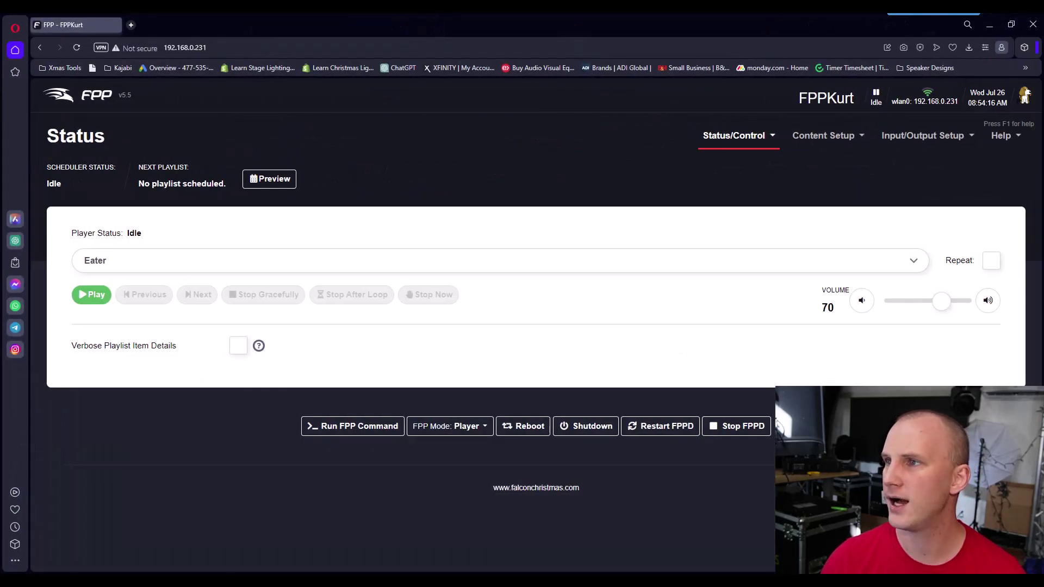
pyautogui.click(867, 375)
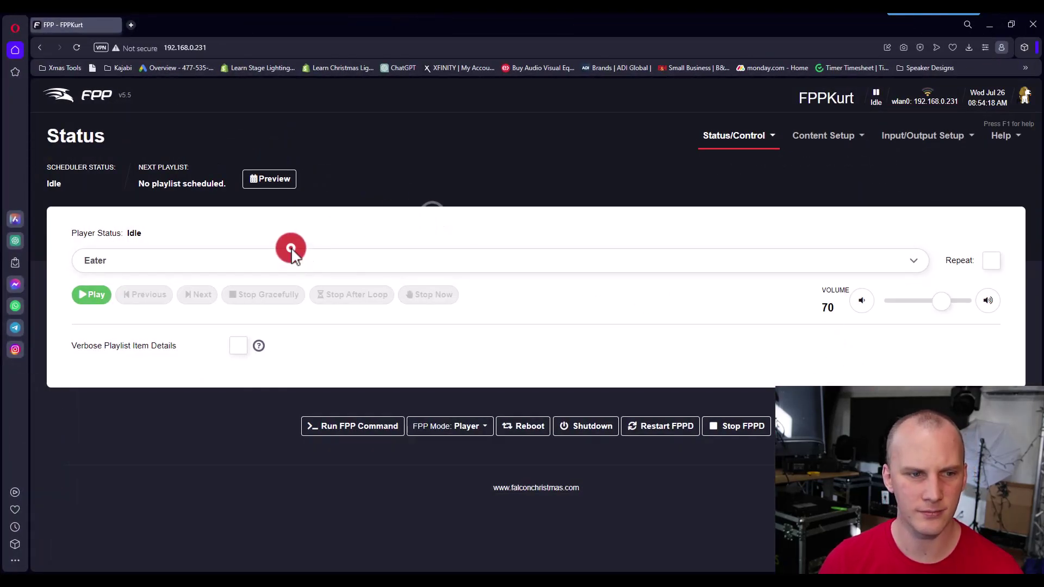
pyautogui.click(305, 259)
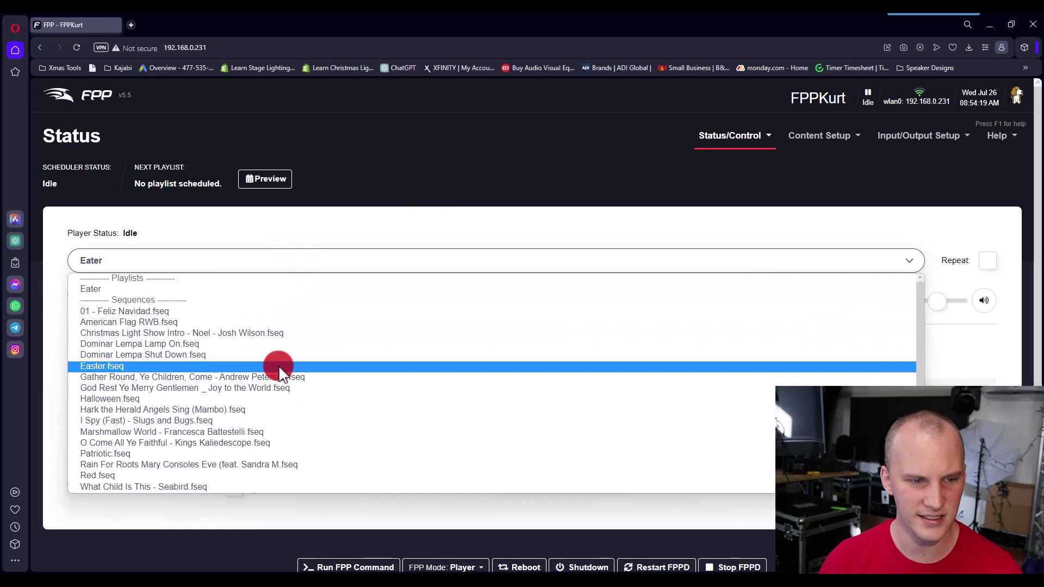
pyautogui.scroll(-1, 278, 369)
pyautogui.click(256, 355)
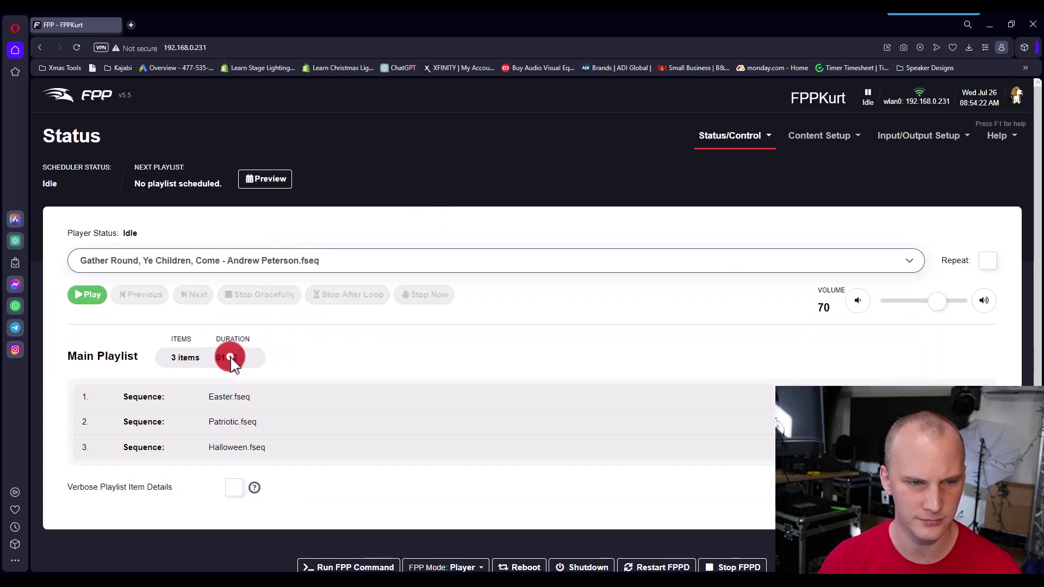
pyautogui.click(92, 295)
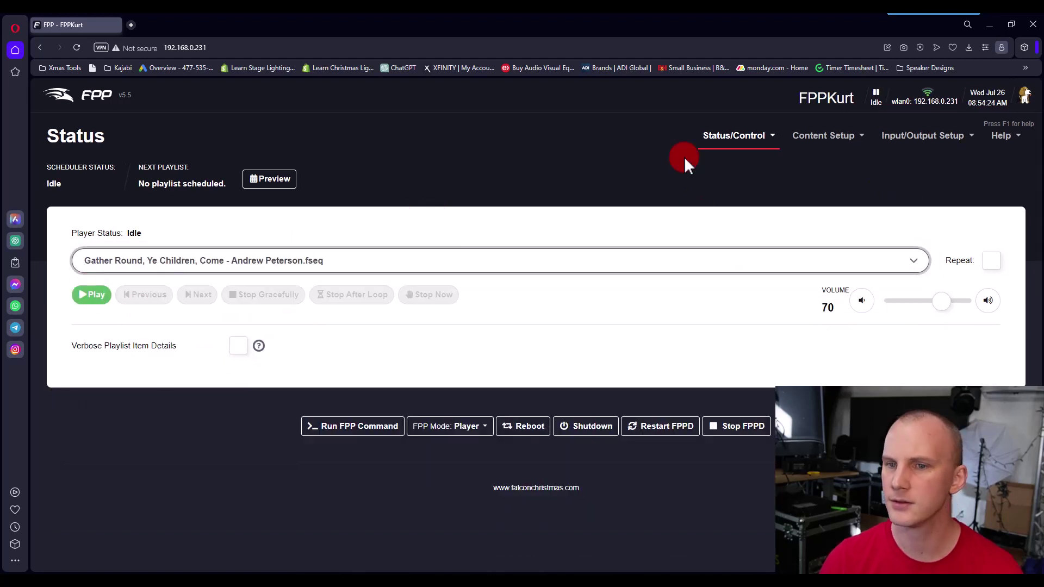
# Visit FPP's Playlists page, then go to the Scheduler page via Content Setup
pyautogui.click(854, 136)
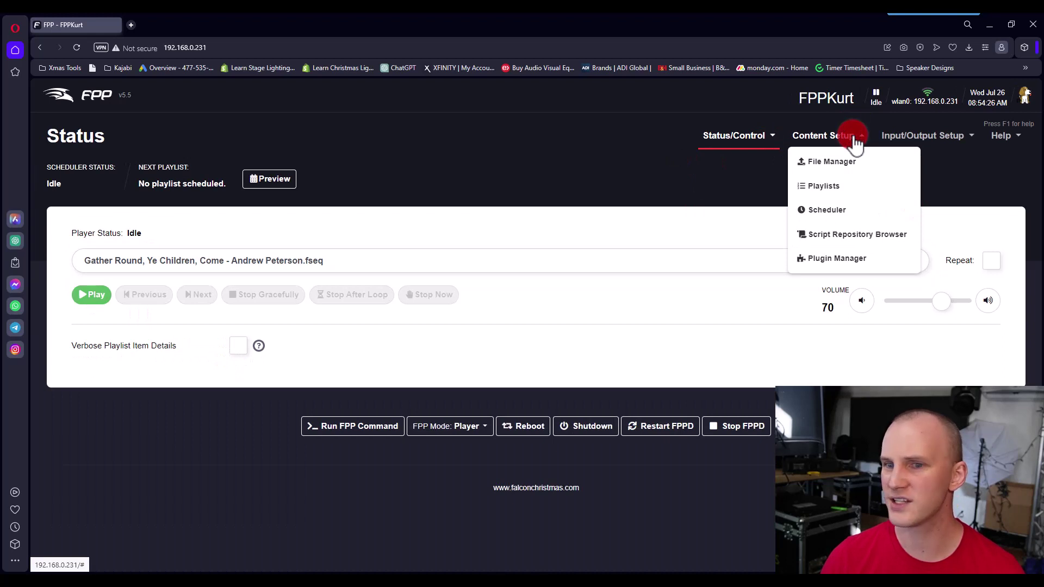
pyautogui.click(843, 187)
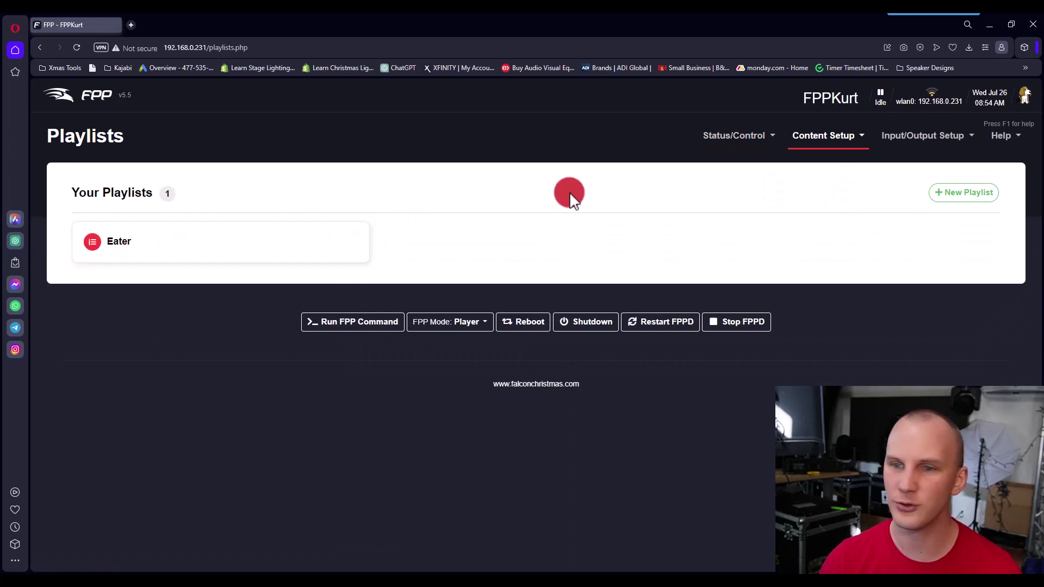
pyautogui.click(839, 138)
pyautogui.click(848, 211)
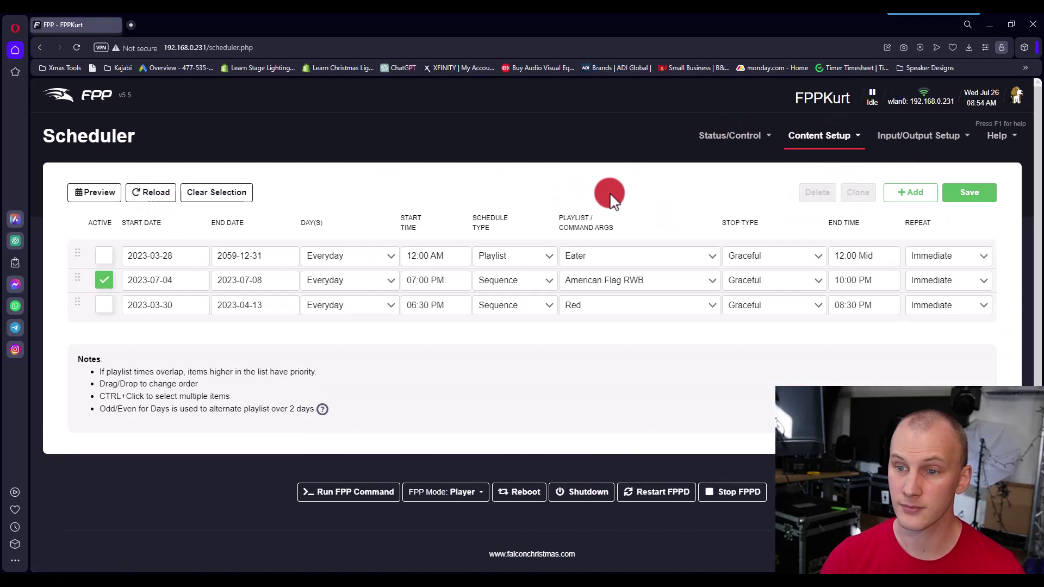
# Add an inactive schedule entry playing the Eater playlist every day, 2023-07-26 to 2028-12-31
pyautogui.click(907, 192)
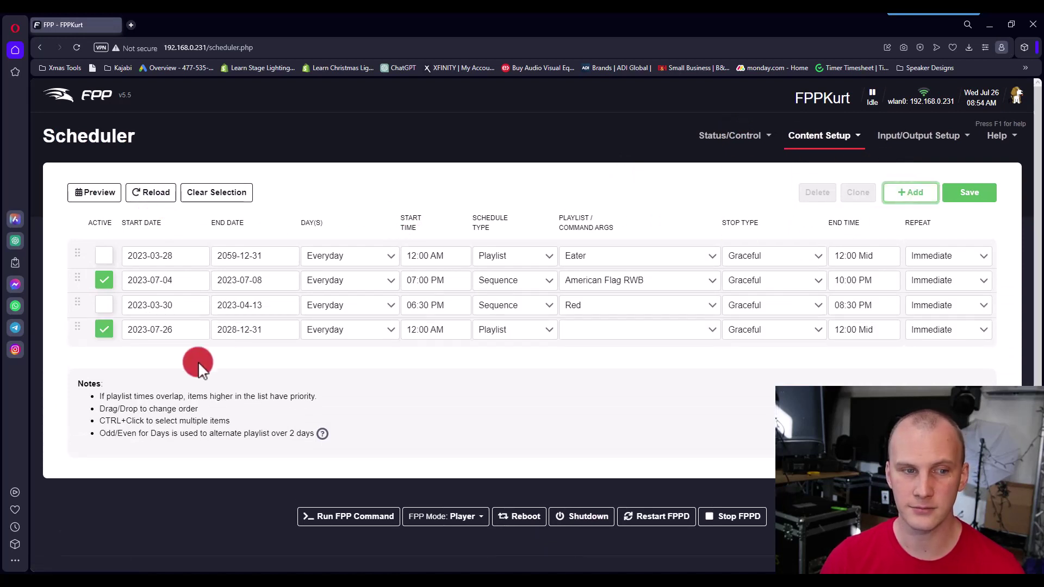
pyautogui.click(104, 329)
pyautogui.click(140, 329)
pyautogui.click(227, 330)
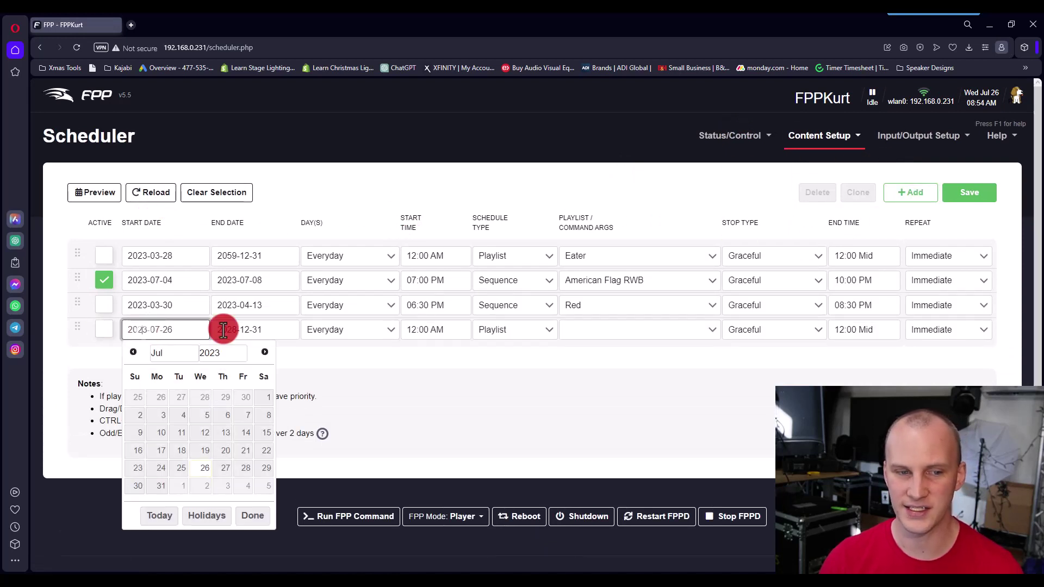
pyautogui.click(350, 330)
pyautogui.click(504, 330)
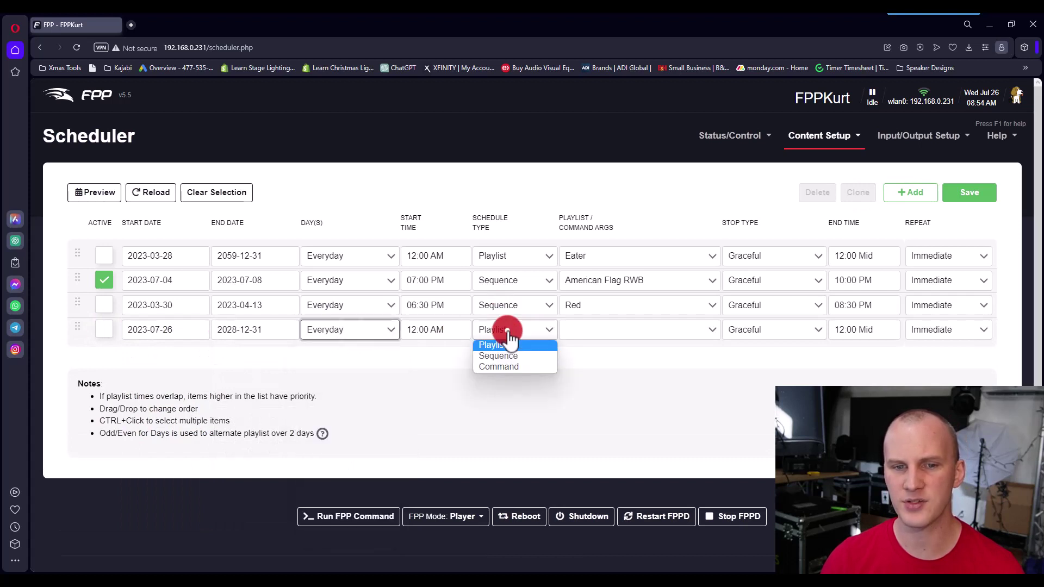
pyautogui.click(604, 331)
pyautogui.click(606, 344)
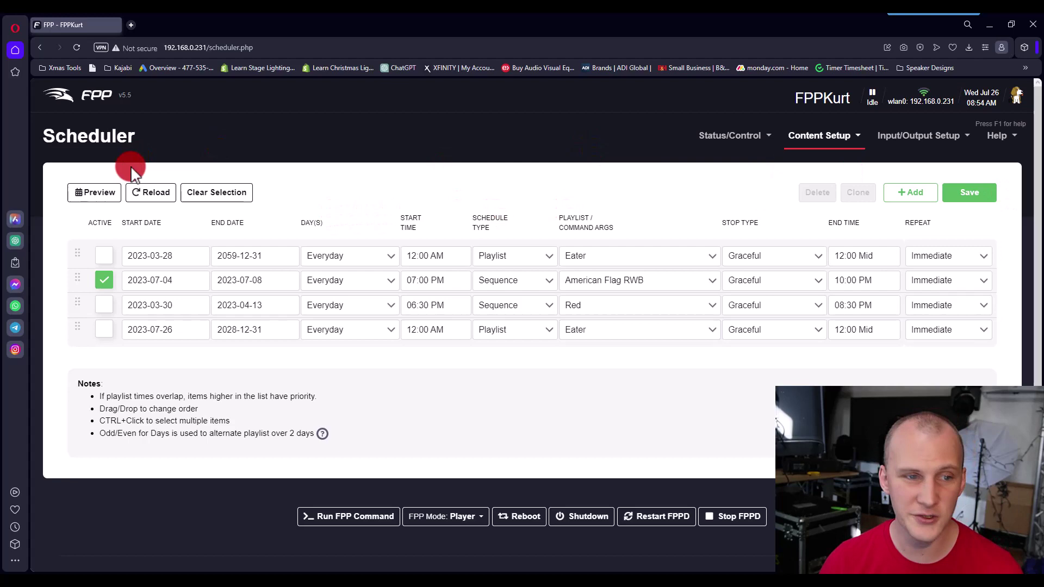
pyautogui.click(77, 195)
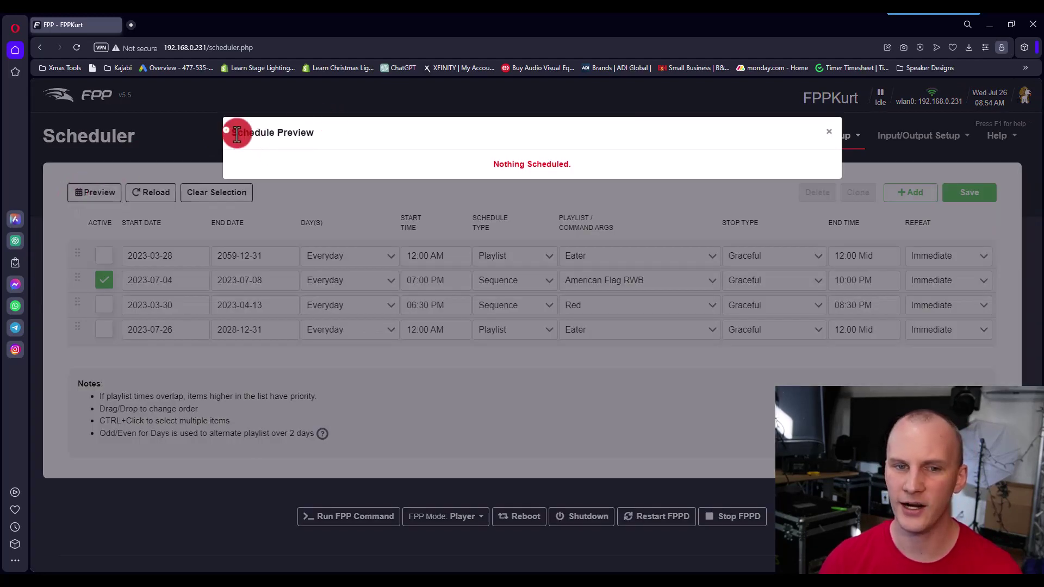
pyautogui.moveTo(234, 133); pyautogui.dragTo(603, 187)
pyautogui.click(603, 185)
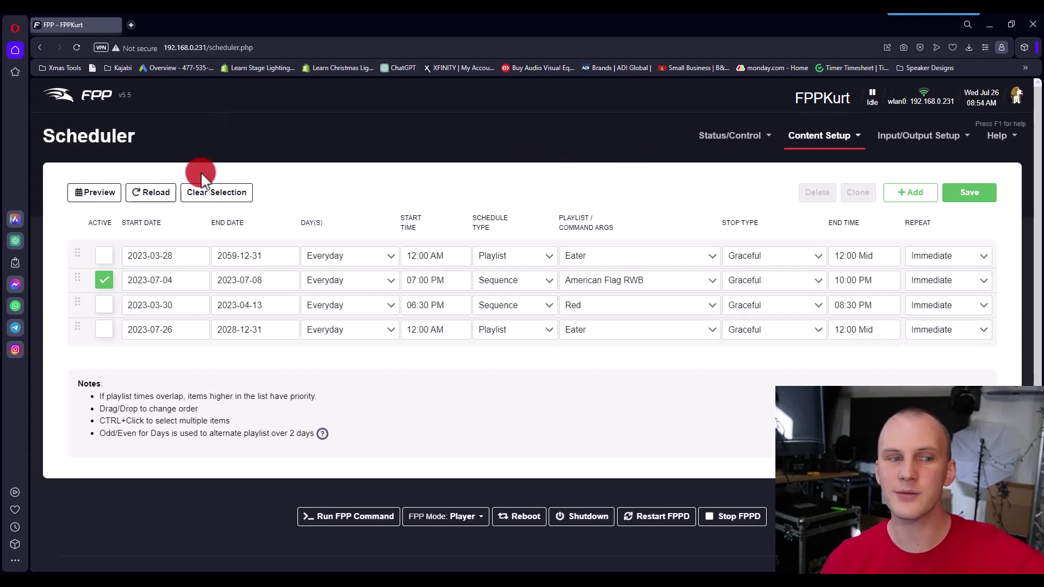
pyautogui.click(103, 193)
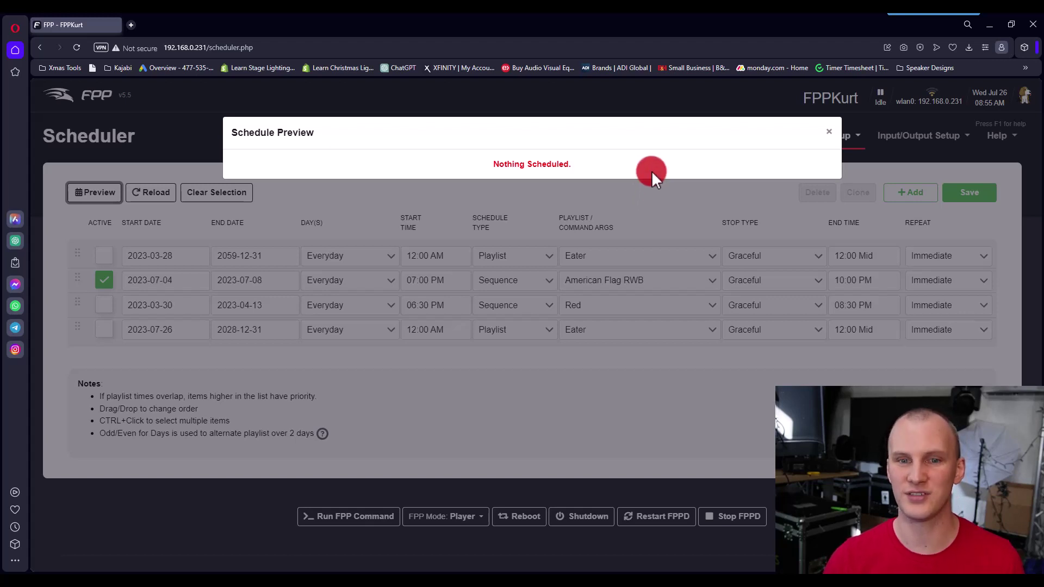
pyautogui.click(830, 134)
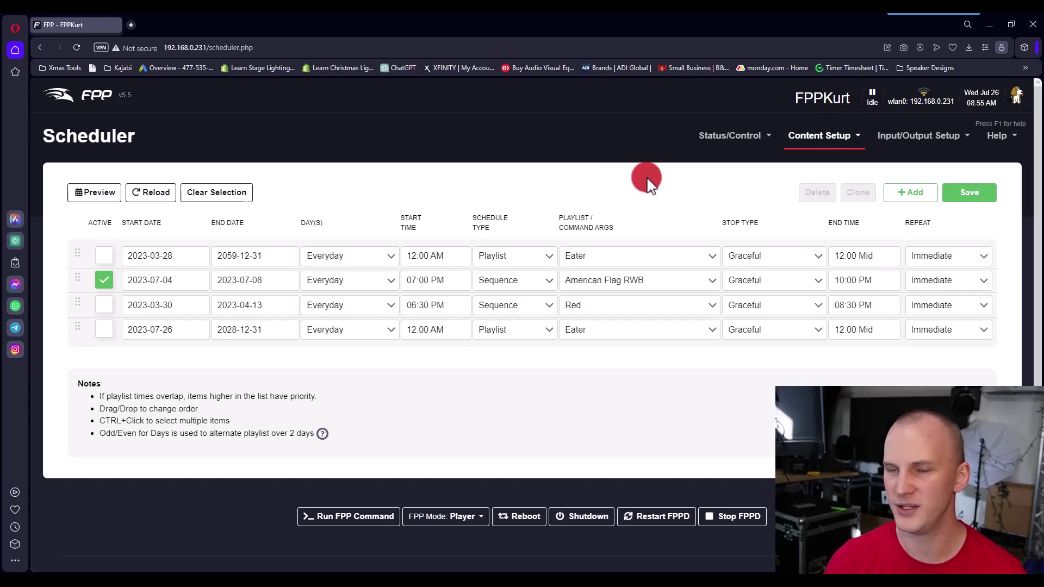
pyautogui.click(989, 94)
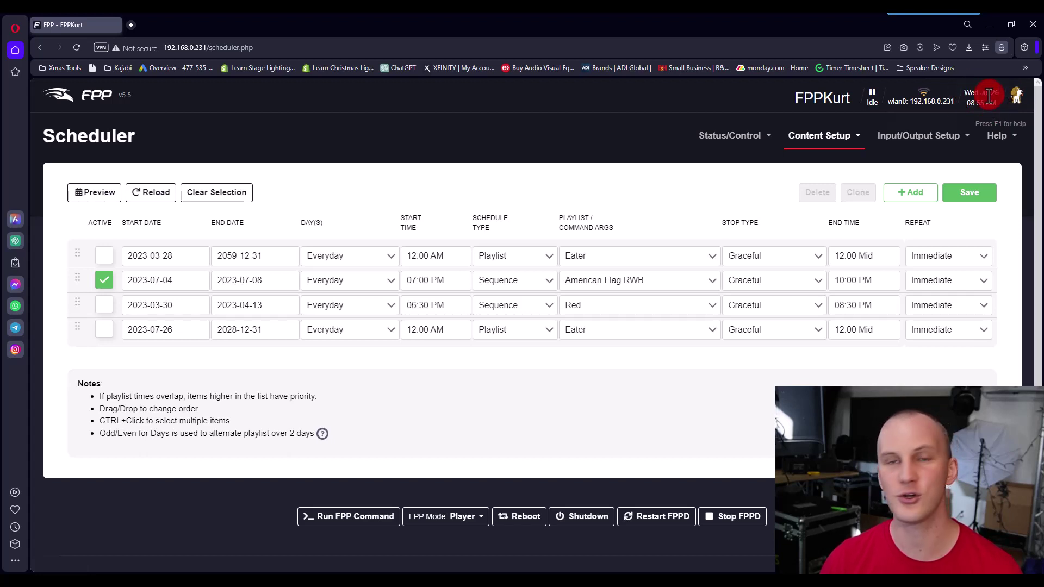